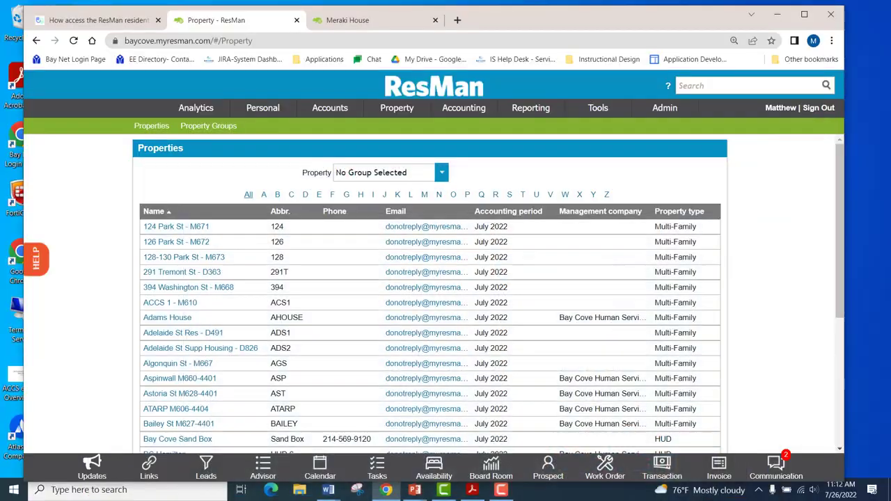
Step: Exit the Accessing the ResMan Portal slide show to reveal the ResMan Properties page in Chrome
click(852, 5)
Step: Filter Admin > Properties by the letter M and open the Meraki House detail page
mouse_move(665, 108)
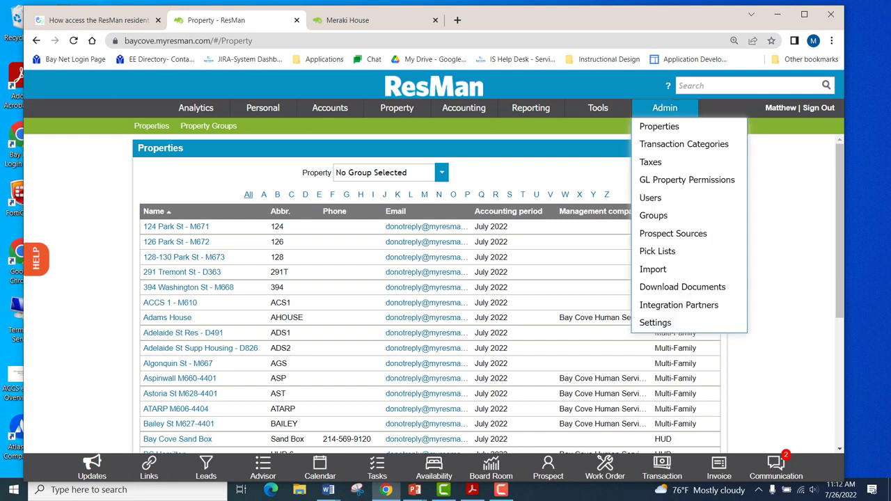
click(659, 126)
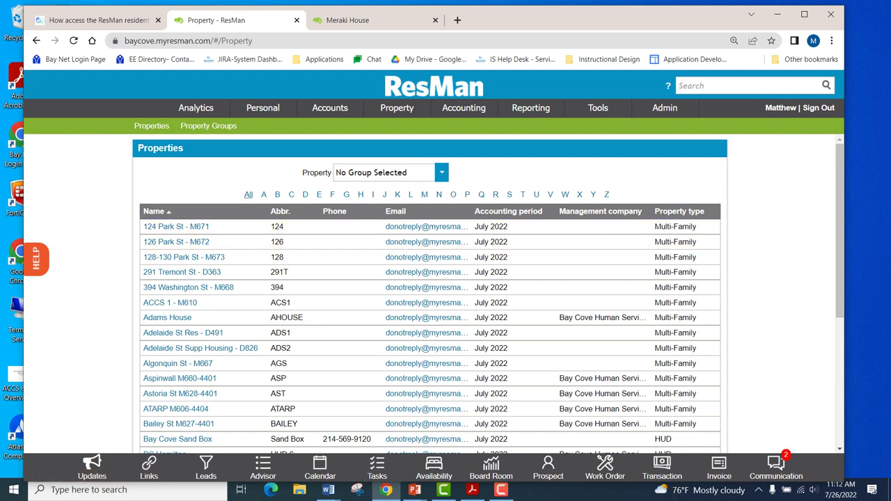
click(424, 194)
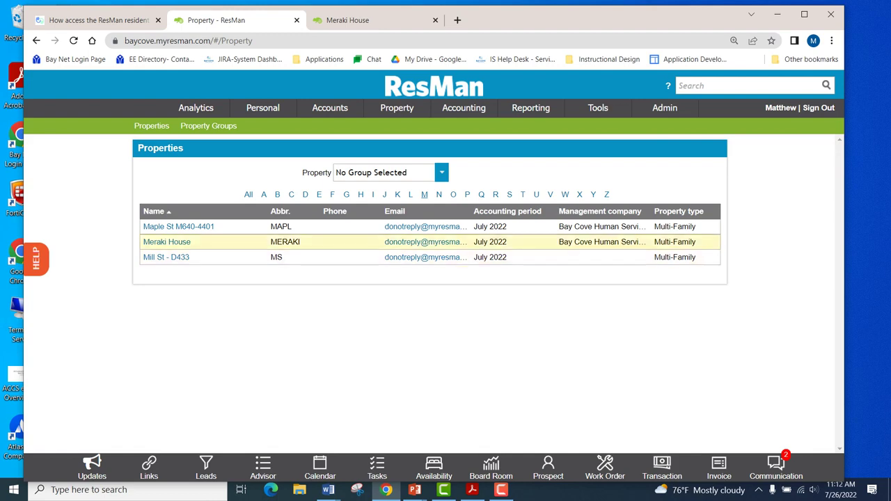
click(166, 242)
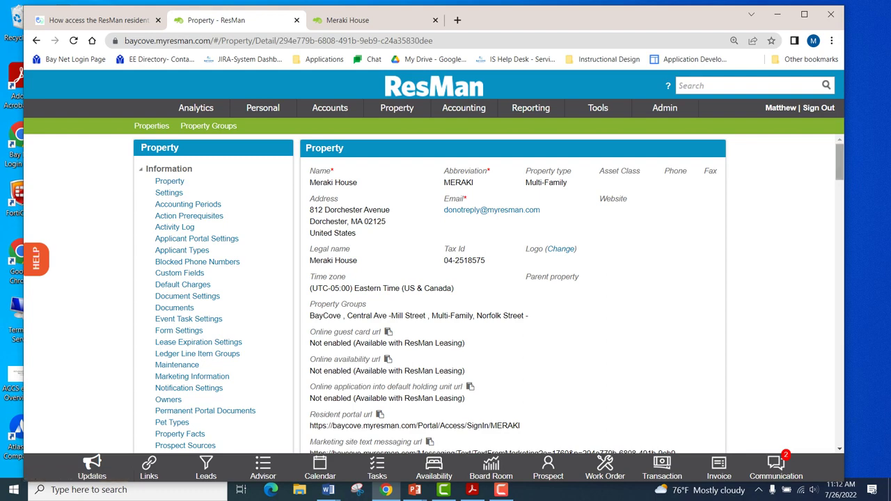
scroll(487, 293, down, 4)
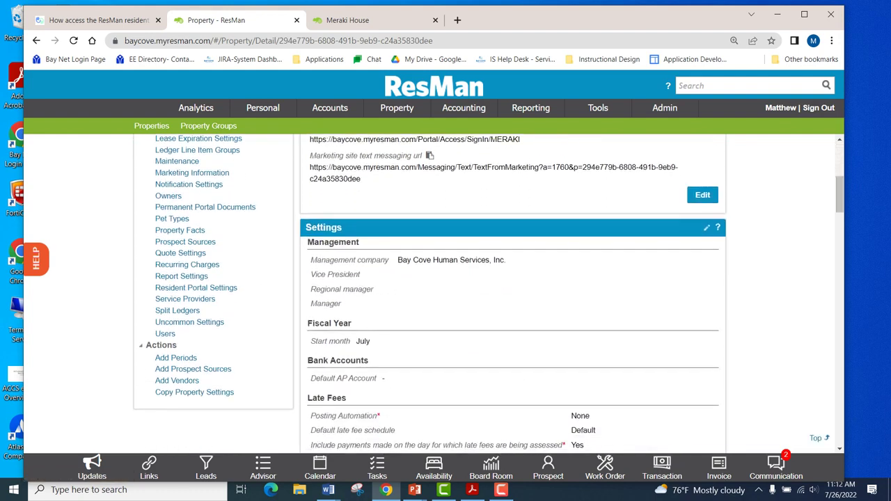
scroll(513, 292, down, 2)
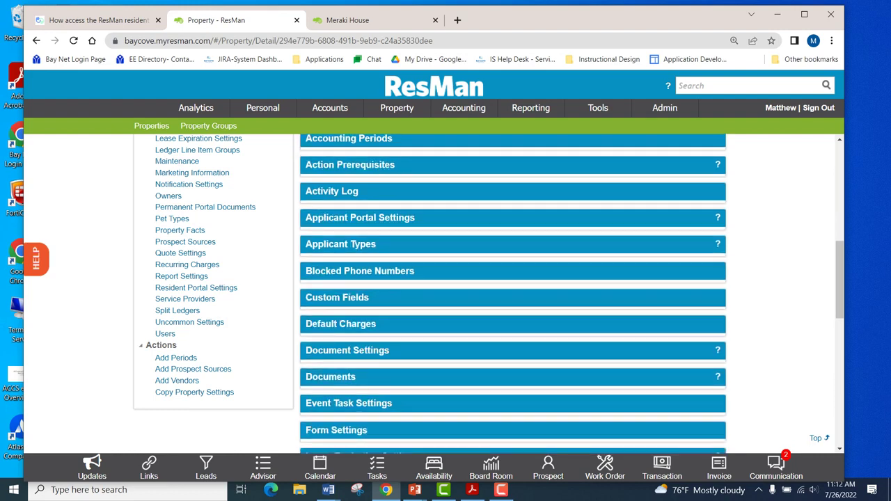
scroll(513, 292, down, 4)
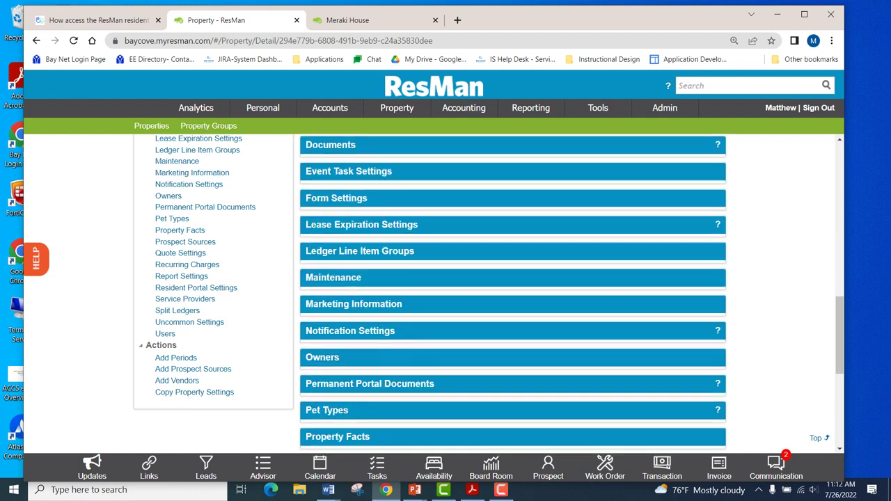
scroll(512, 292, up, 8)
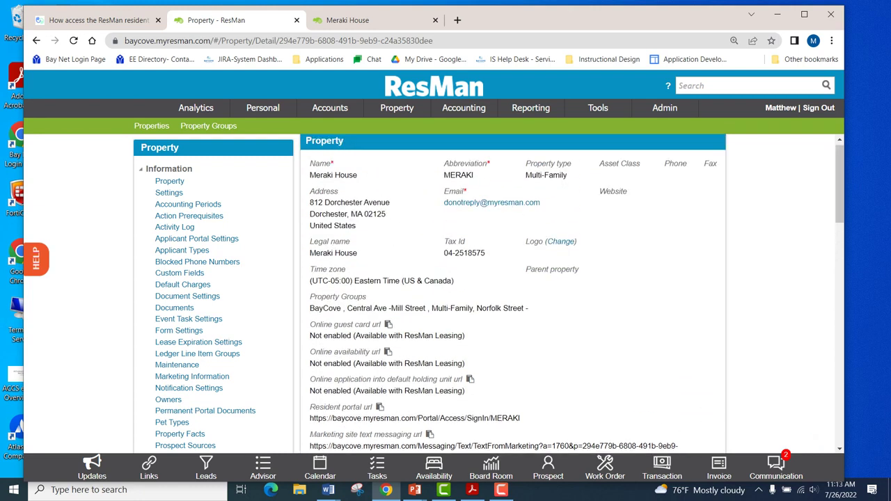
Step: Copy the Meraki House resident portal URL and switch to the Confluence resident portal access article
click(168, 168)
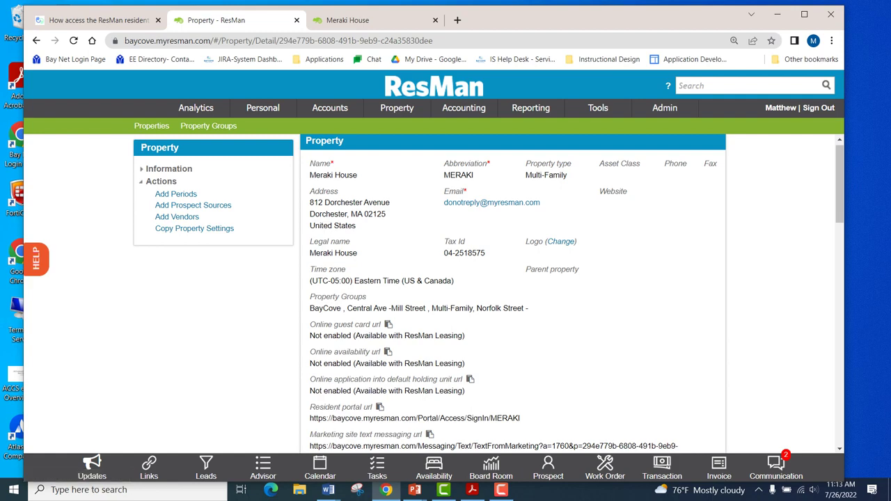
scroll(512, 293, down, 3)
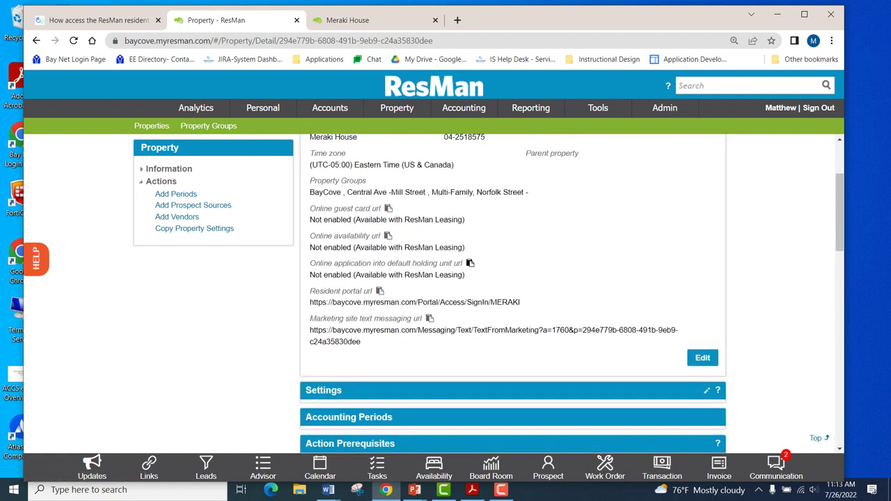
click(379, 291)
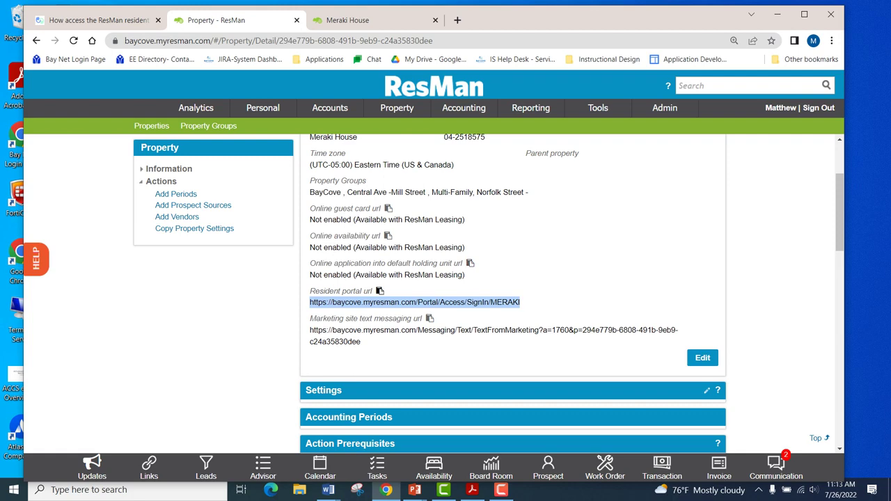
scroll(470, 265, up, 3)
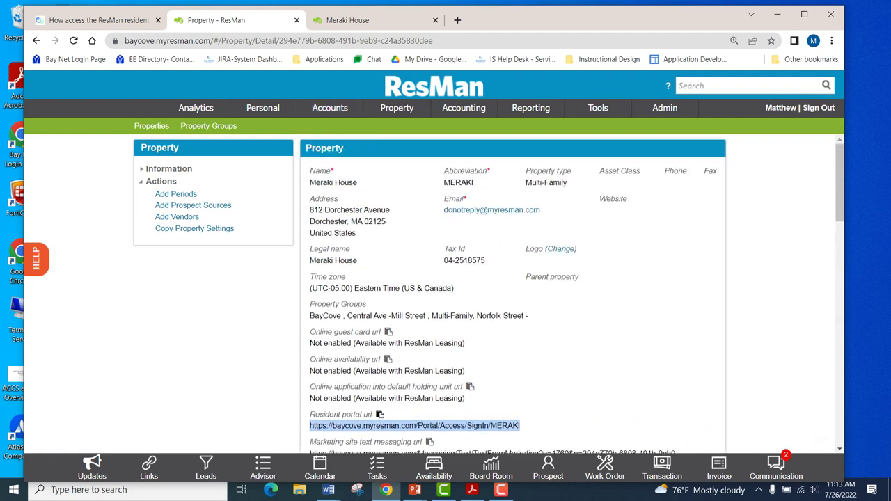
scroll(512, 292, down, 3)
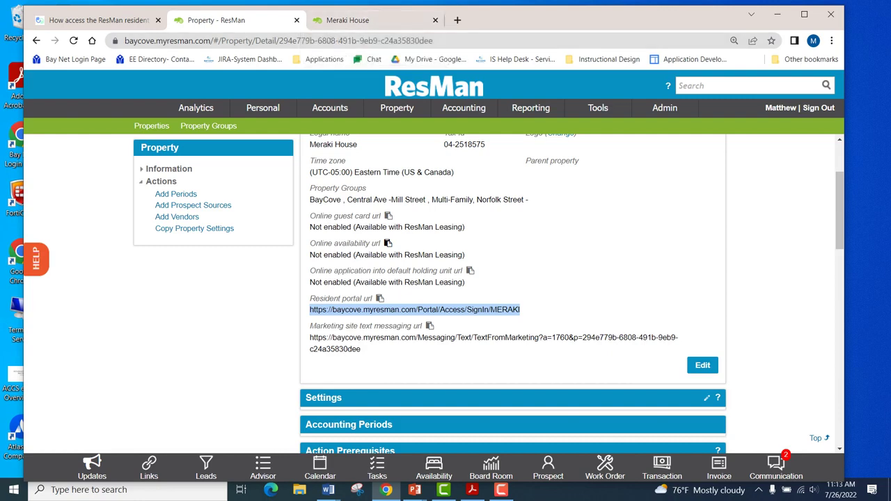
click(97, 20)
Step: Scroll to the Meraki House resident login screenshot in the article and enlarge it
scroll(445, 292, up, 8)
scroll(445, 293, down, 3)
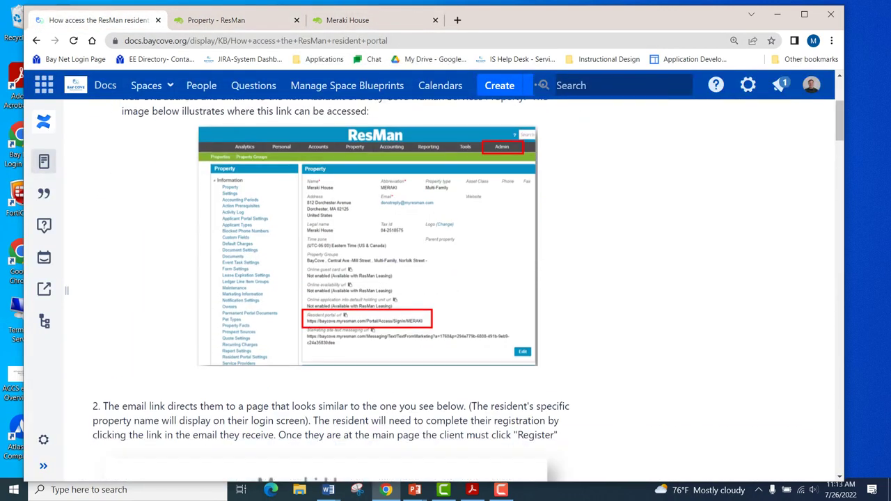
scroll(446, 293, down, 4)
click(323, 288)
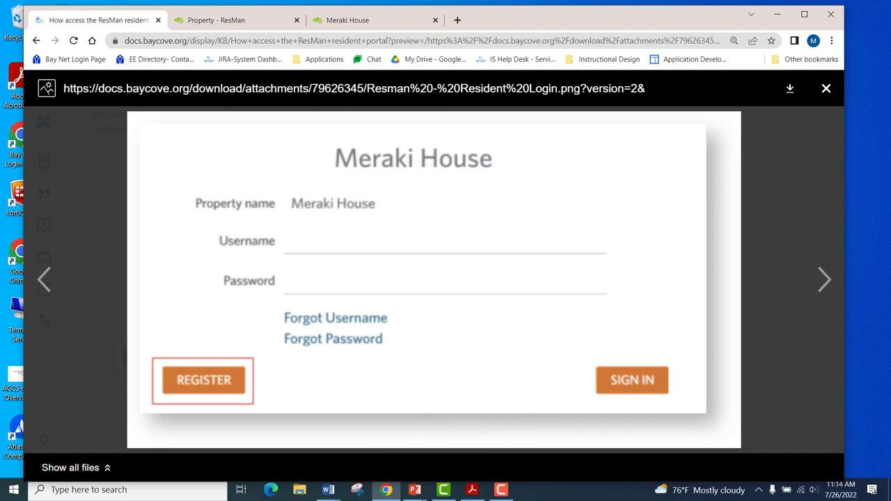
Step: Advance the viewer to ResMan - Register Using SSN.png, showing the SSN, Birthdate and Unit fields
click(824, 279)
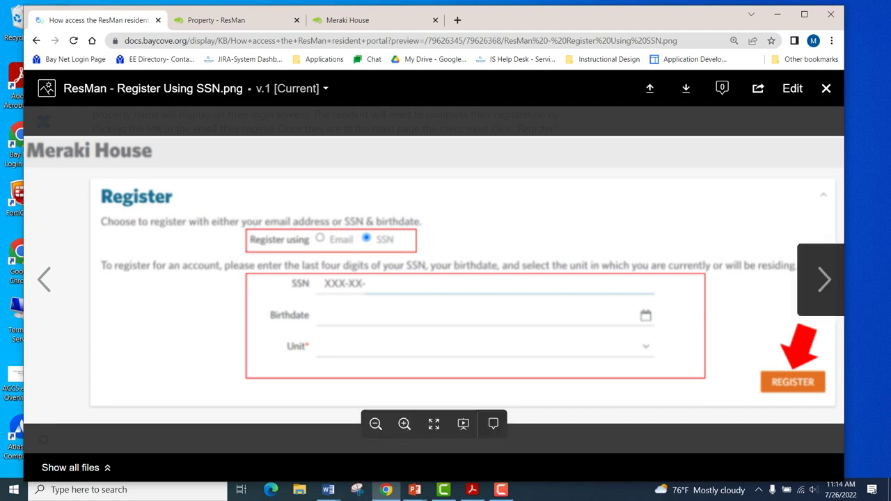
Step: Advance to image2022-7-22_13-37-52.png, the Account Registration confirmation email screenshot
click(821, 279)
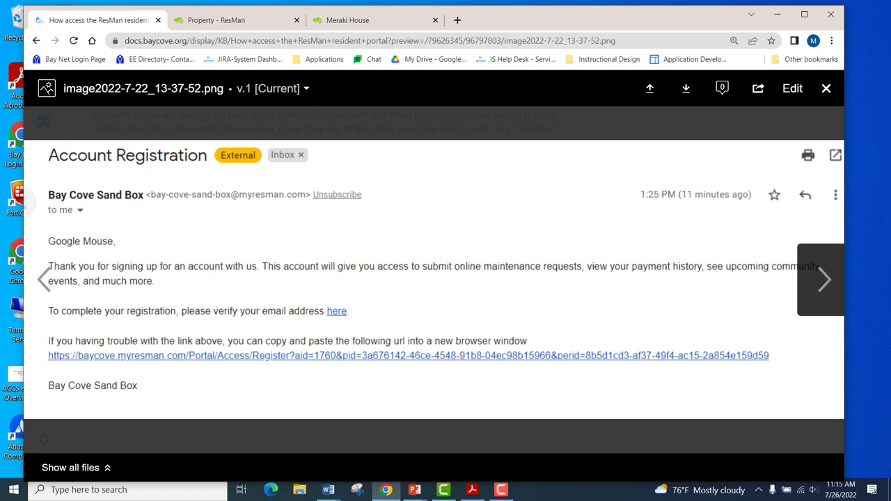
Step: Advance to the Payments Dashboard screenshot, then go back to the Meraki House Property - ResMan tab
click(824, 279)
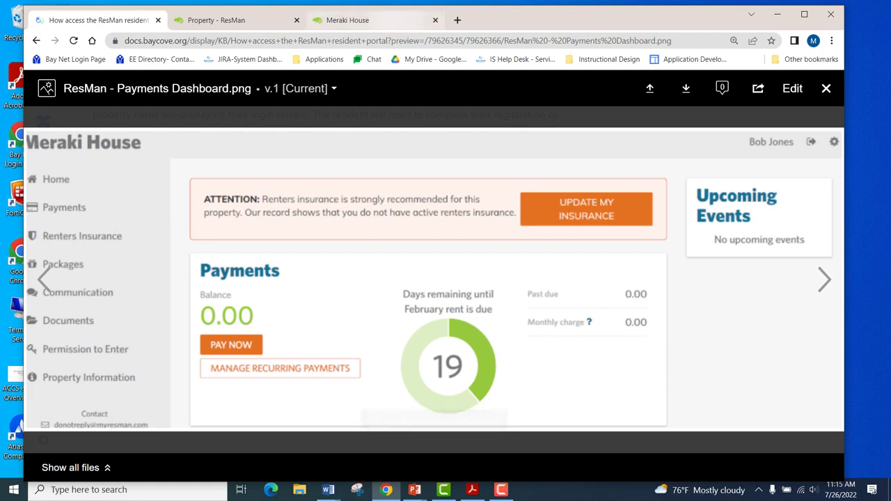
click(348, 20)
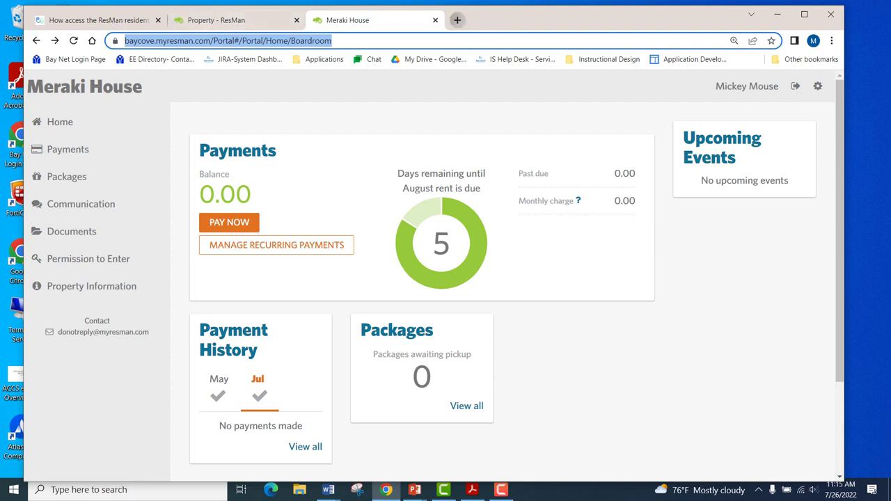
click(457, 20)
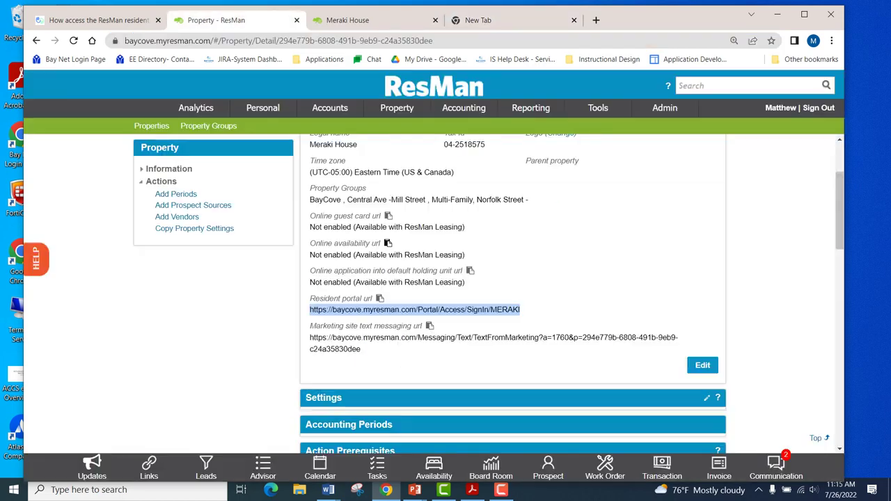
click(282, 20)
scroll(512, 292, up, 2)
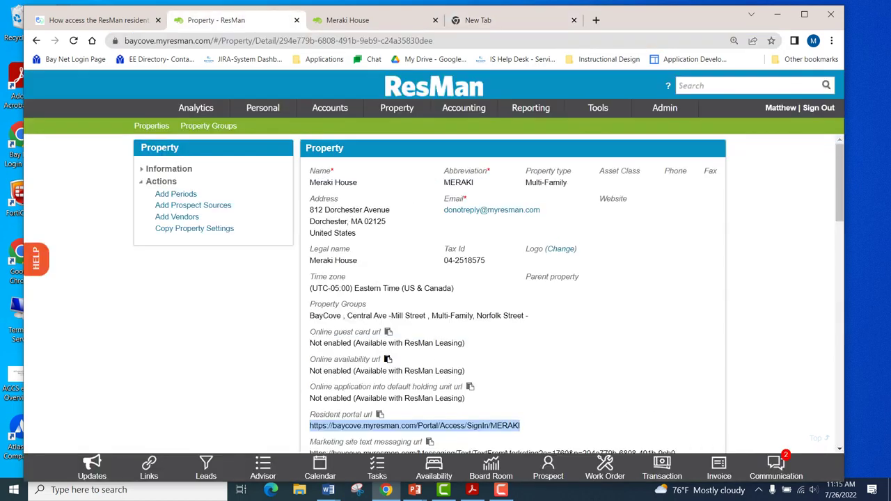
Step: List the Meraki House residents with every status checked in the Statuses filter
mouse_move(397, 108)
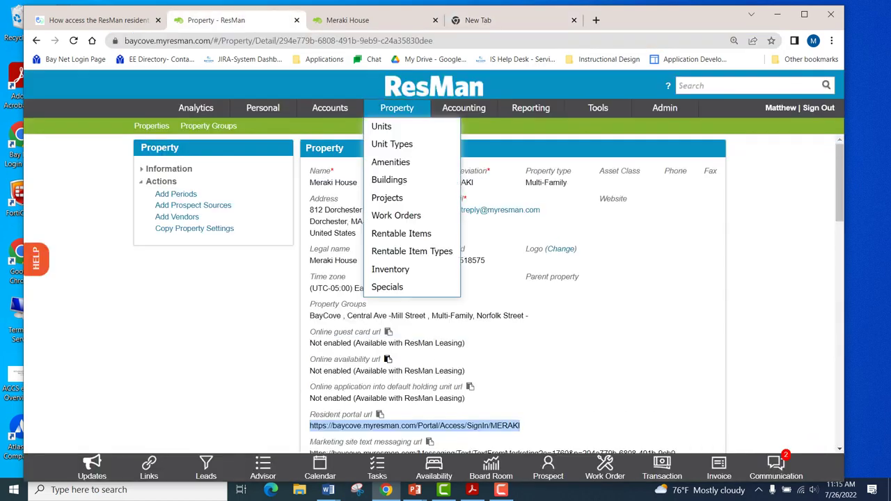
mouse_move(330, 108)
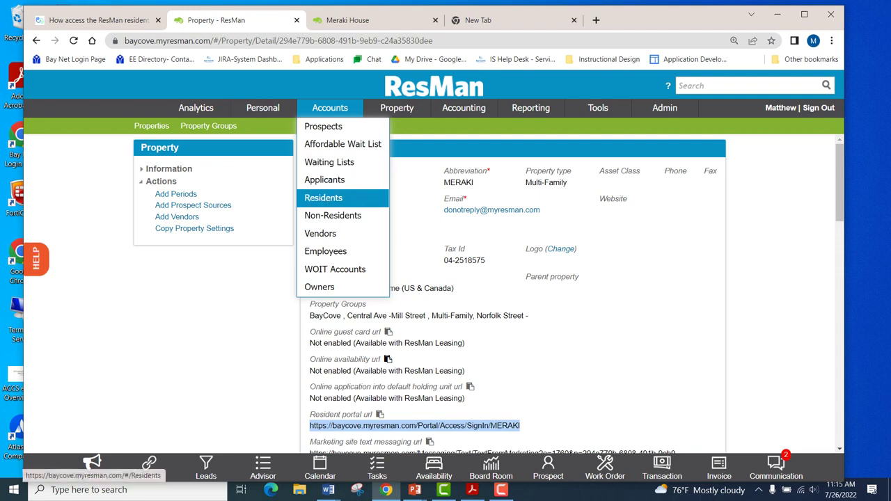
click(323, 197)
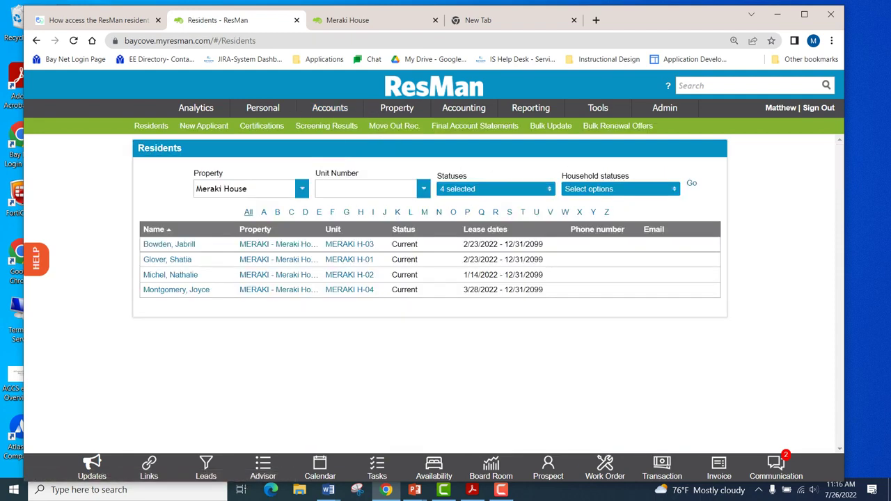
click(494, 189)
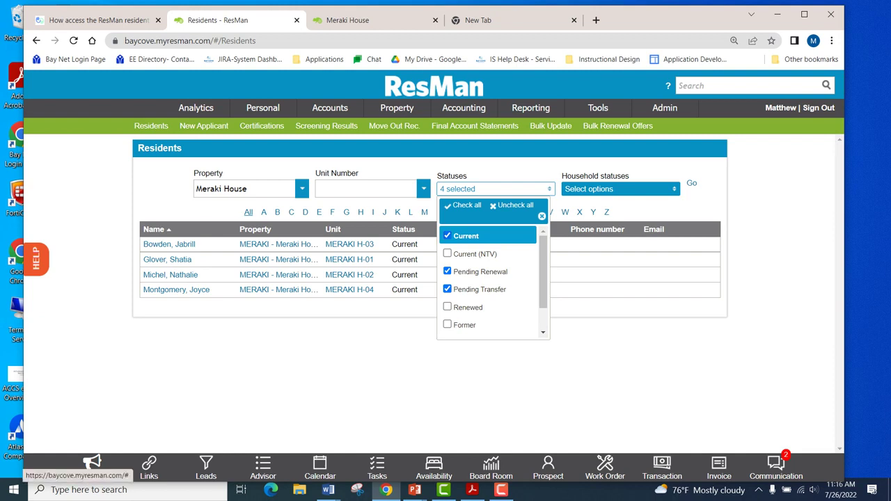
click(464, 206)
click(691, 183)
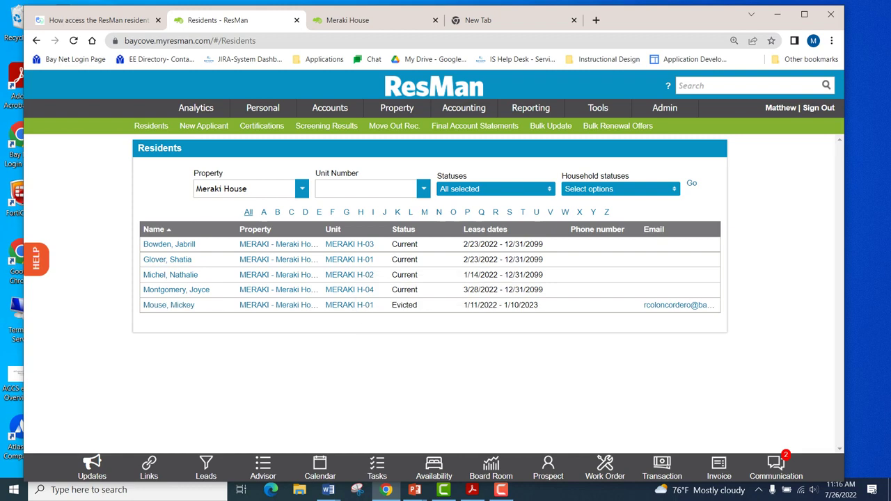
Step: Open the evicted resident's record and use Quick Links to sign in to their Resident Portal
click(171, 305)
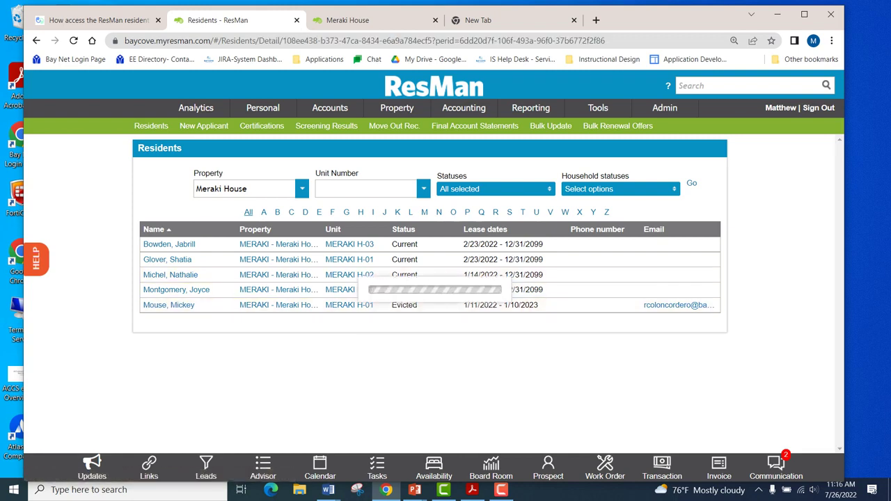
scroll(198, 392, down, 10)
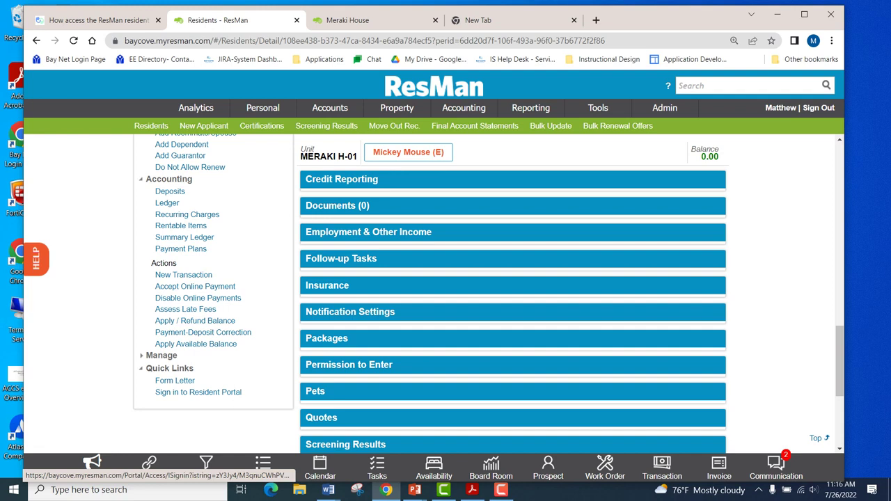
click(198, 392)
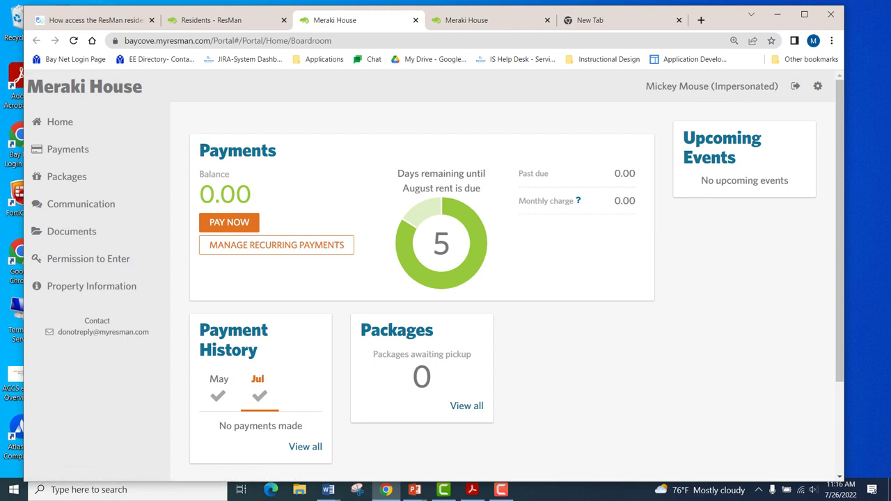
Step: Open Payments to review unit MERAKI H-01's 0.00 balance and 4/30/2022 payment entry
click(68, 149)
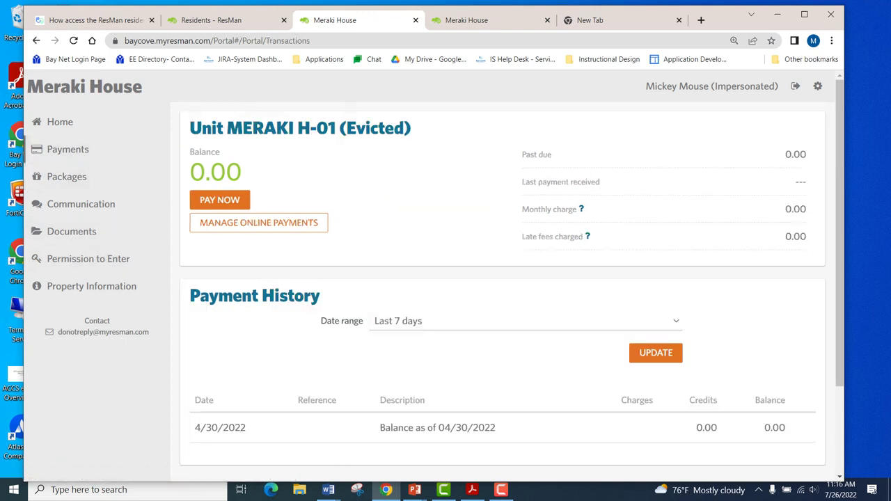
scroll(501, 278, down, 3)
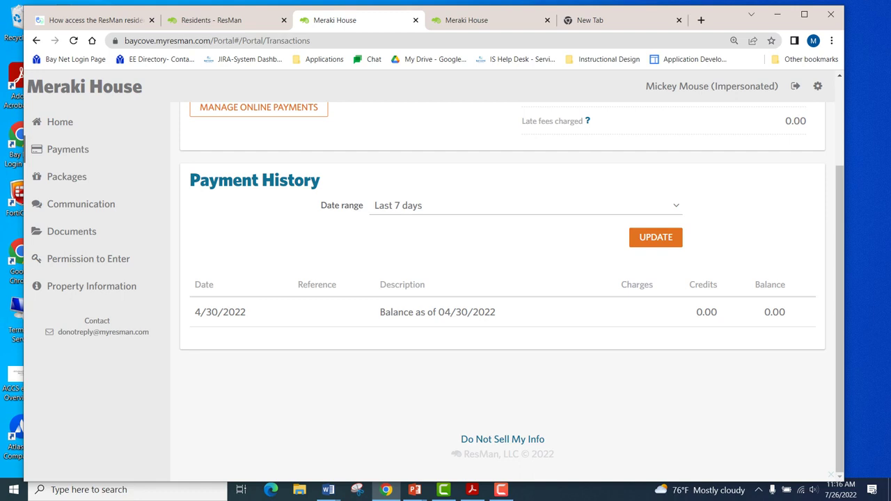
scroll(501, 278, up, 1)
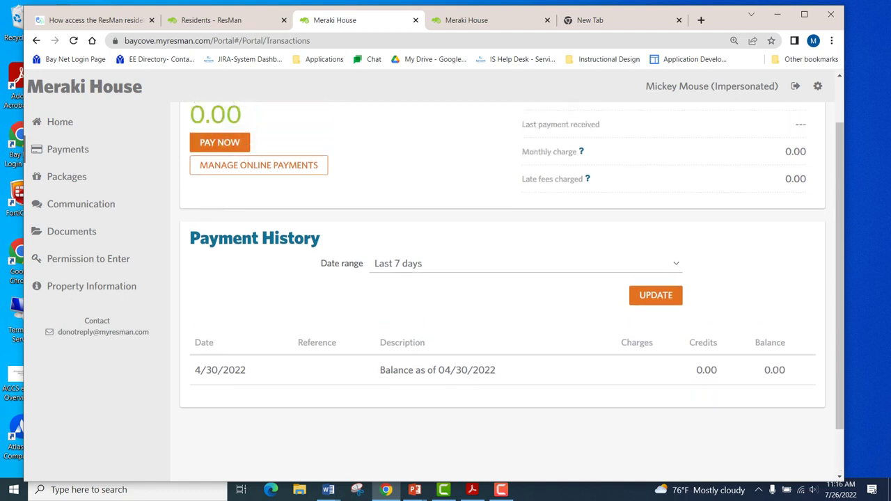
scroll(501, 278, up, 1)
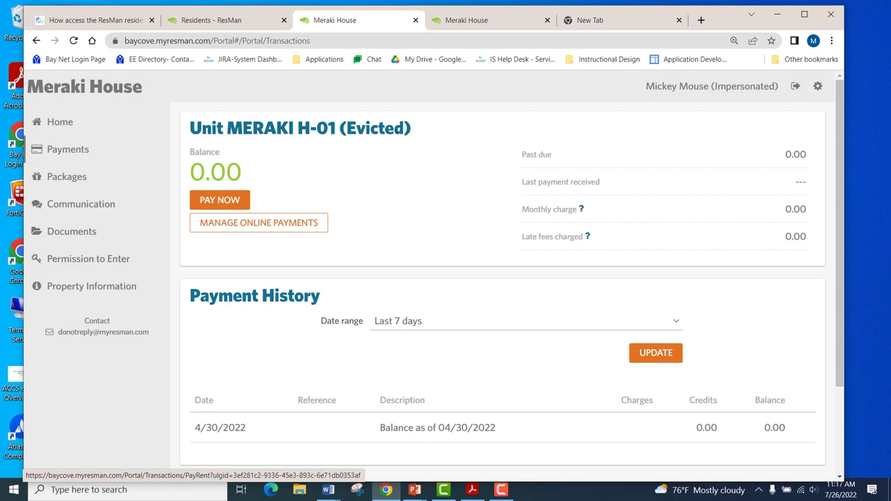
Step: Launch Pay Now in Zego, check Payment History and My Payment Accounts, then return to One-Time Payment
click(220, 199)
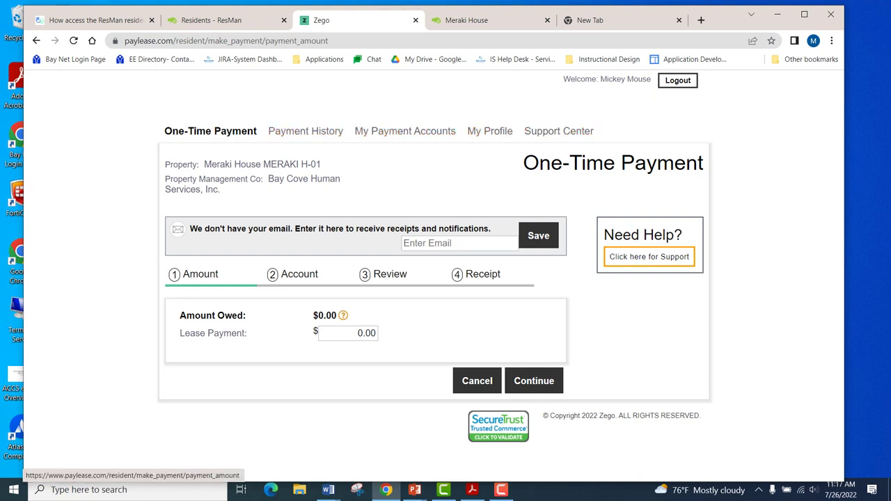
click(306, 131)
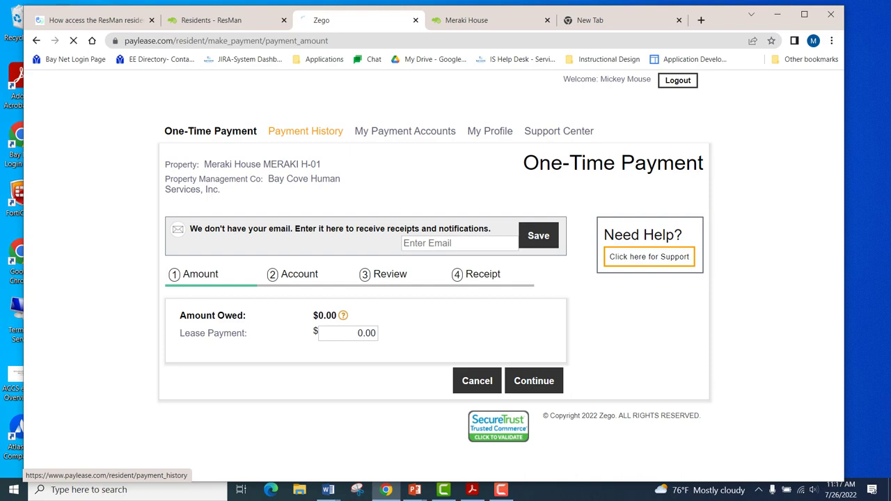
click(407, 131)
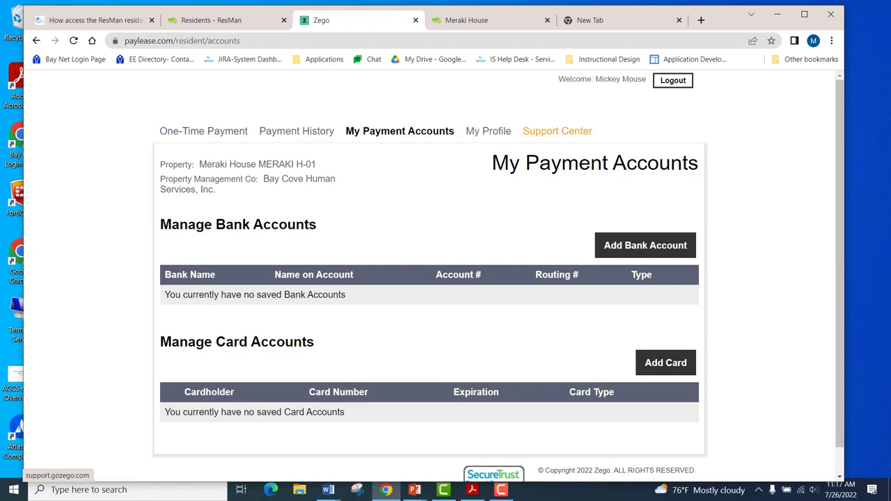
click(203, 131)
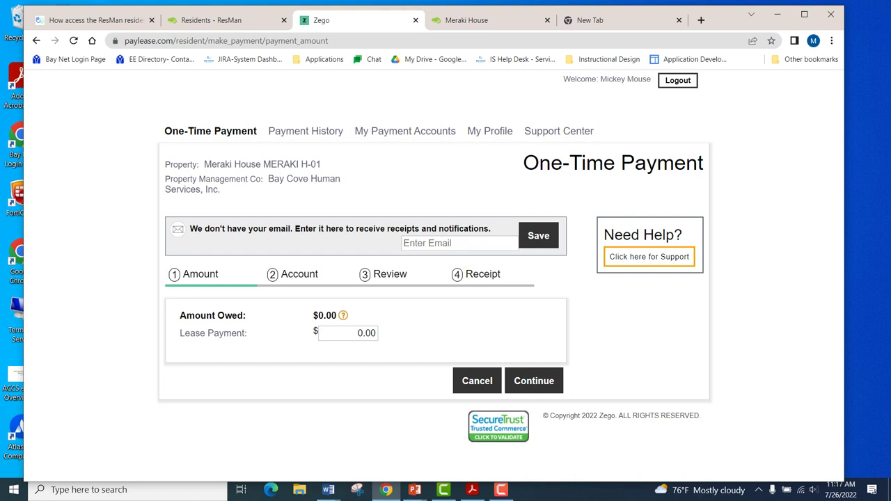
Step: Enter a $100.00 lease payment amount and continue
click(348, 333)
key(Down)
key(Return)
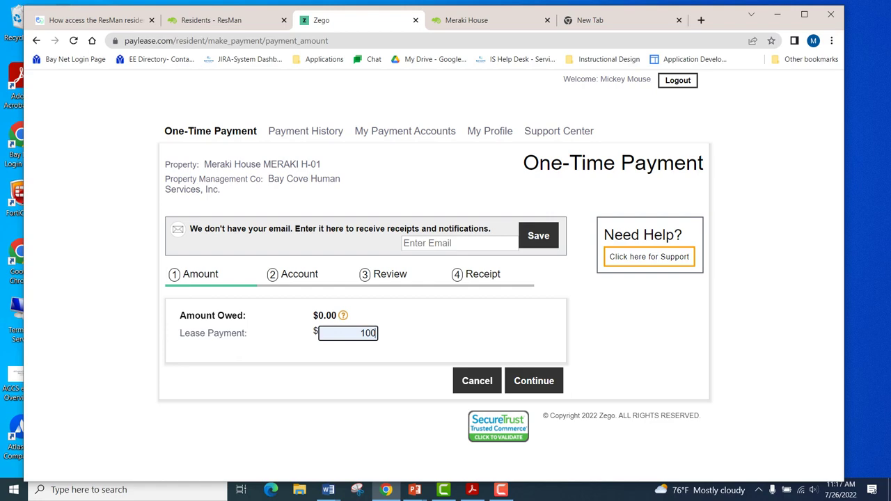
key(Return)
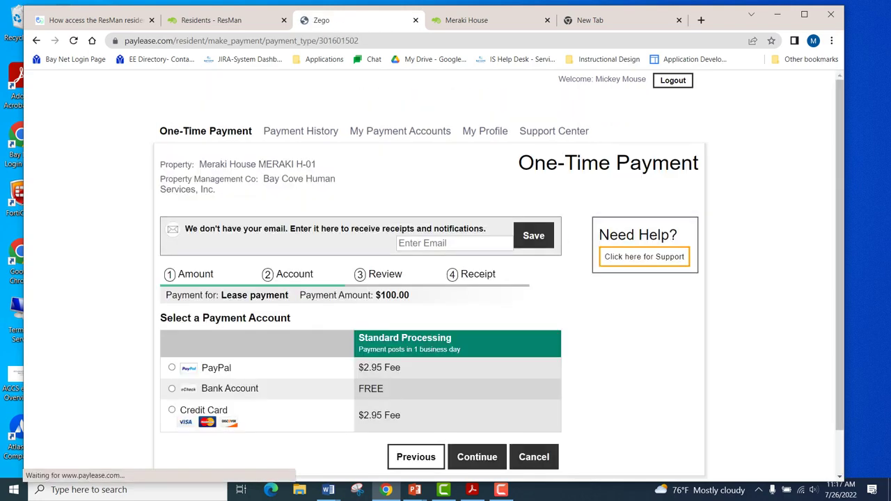
Step: Choose credit card as the payment account and continue to the card details form
scroll(498, 277, down, 2)
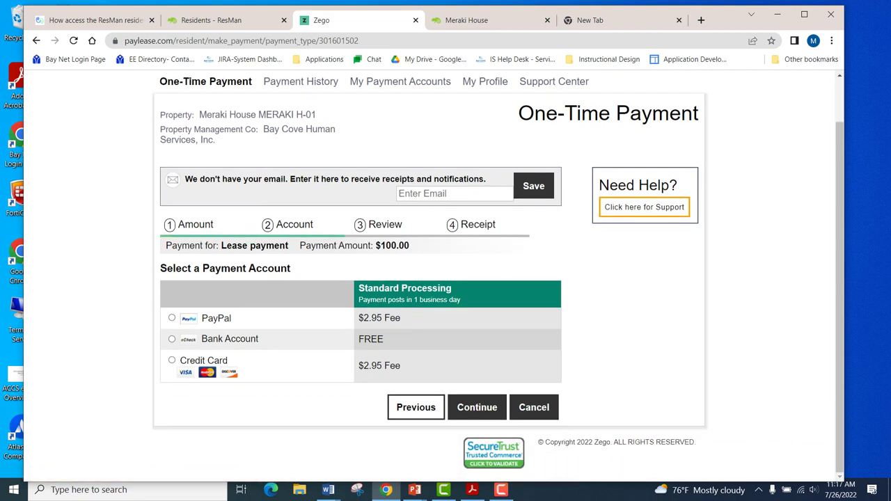
click(171, 318)
click(172, 360)
click(477, 407)
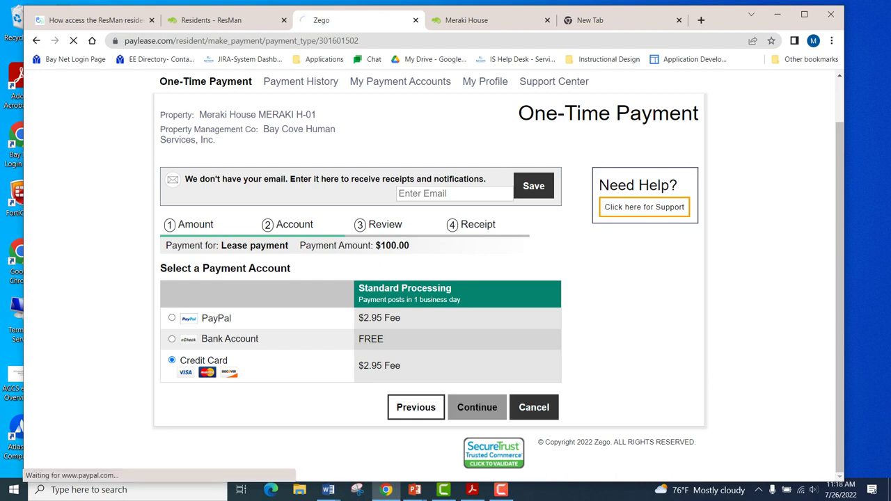
Step: Confirm the Billing Country is set to United States
scroll(446, 279, down, 2)
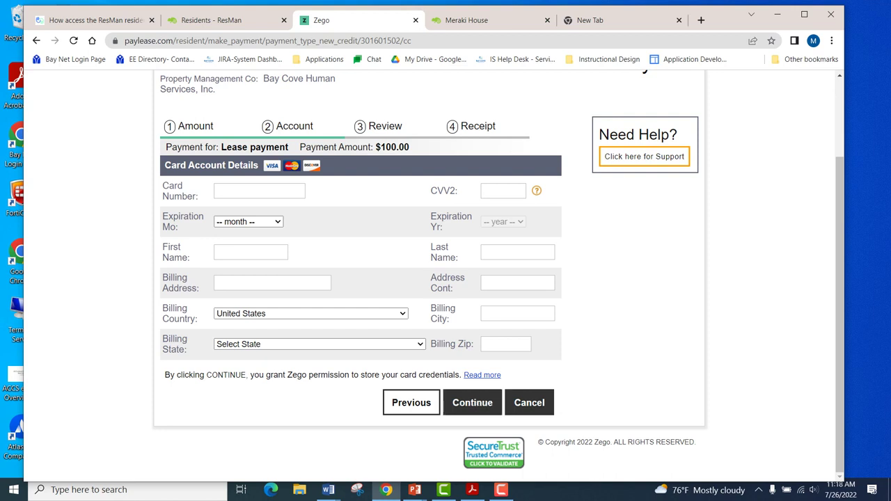
click(310, 313)
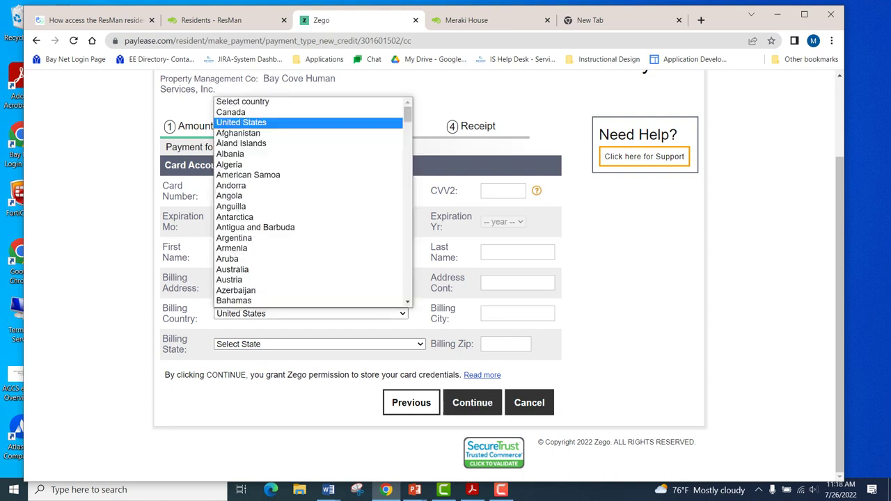
click(517, 252)
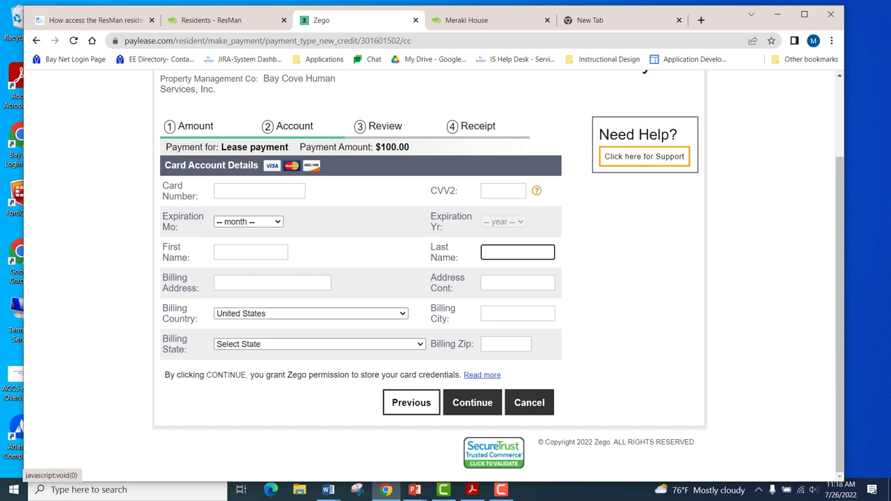
scroll(429, 272, up, 3)
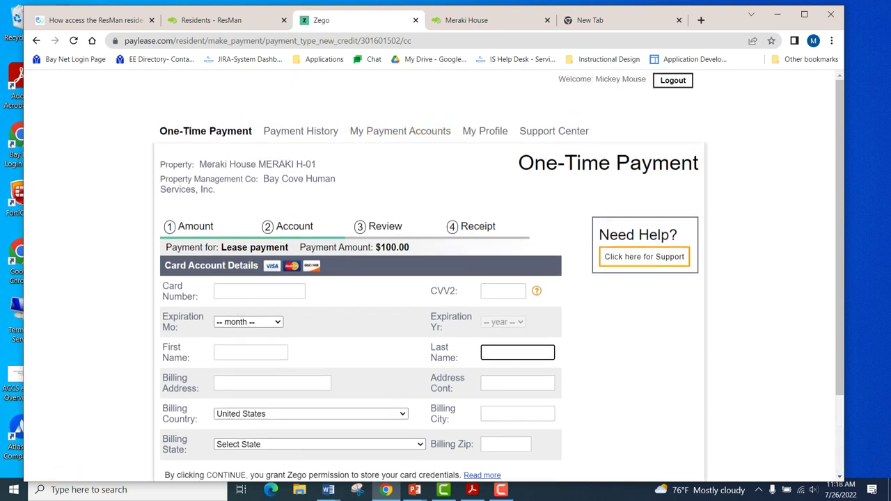